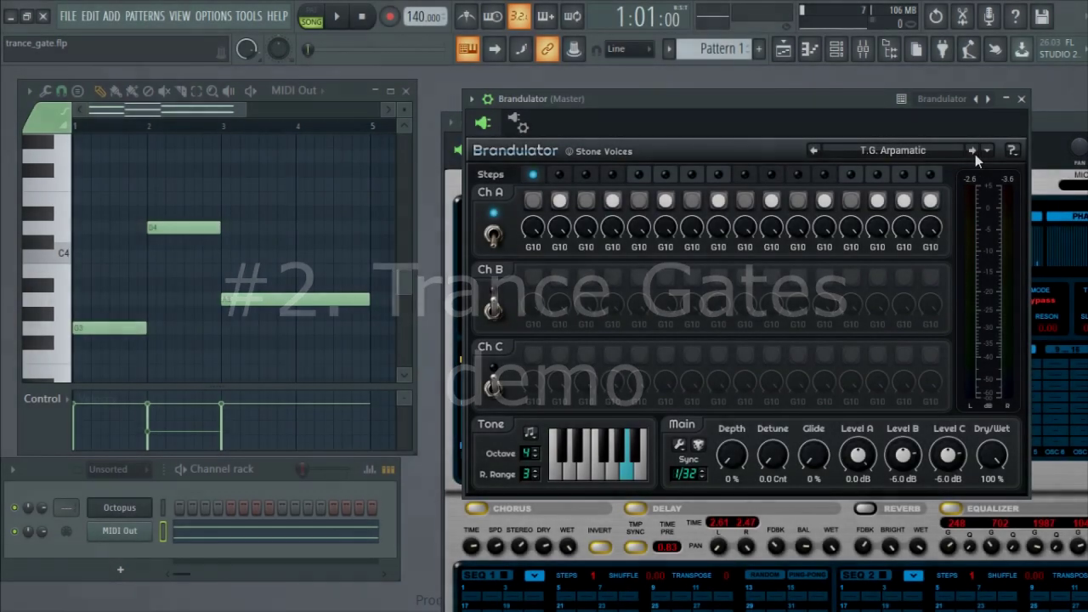
Play the trance gate song, audition Brandulator presets T.G. Future Rym, House 1, House 2, Standart and Standart Stereo in turn, and stop playback
{"action": "key", "text": "space"}
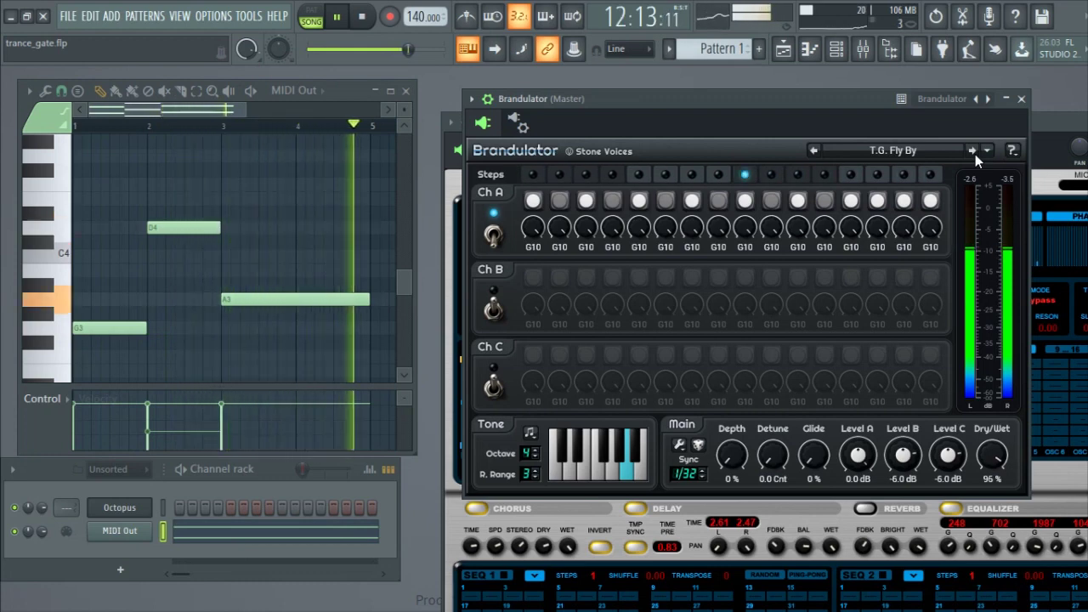
{"action": "left_click", "coordinate": [973, 152]}
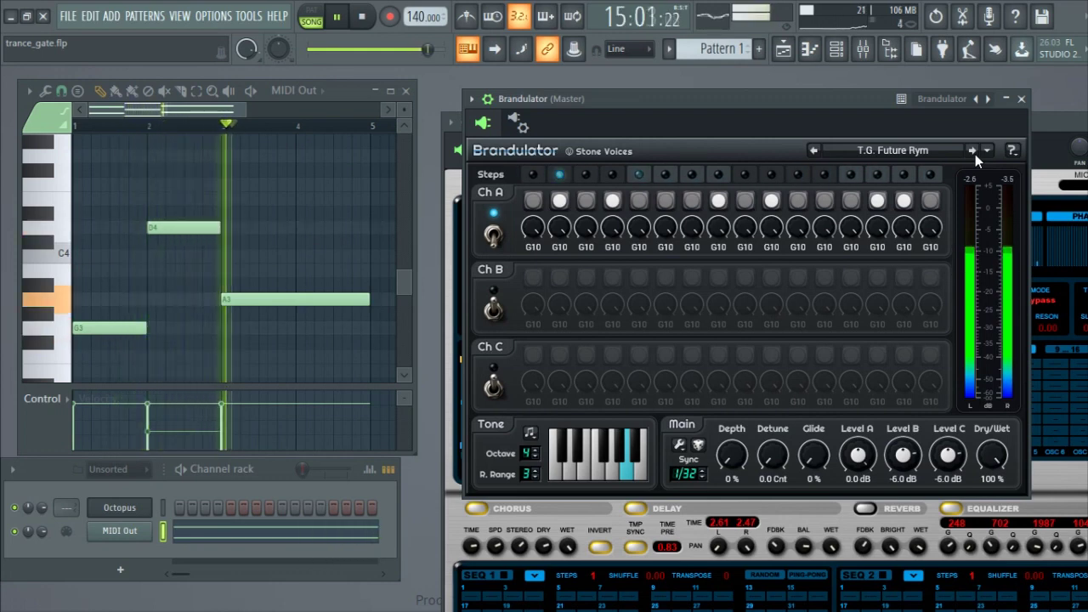
{"action": "left_click", "coordinate": [974, 152]}
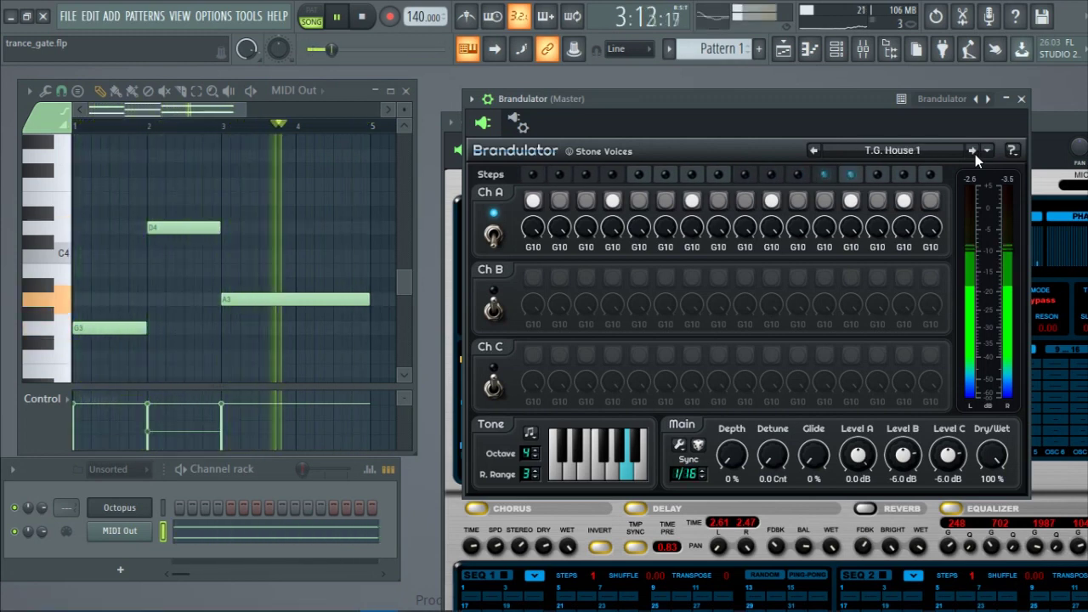
{"action": "left_click", "coordinate": [972, 151]}
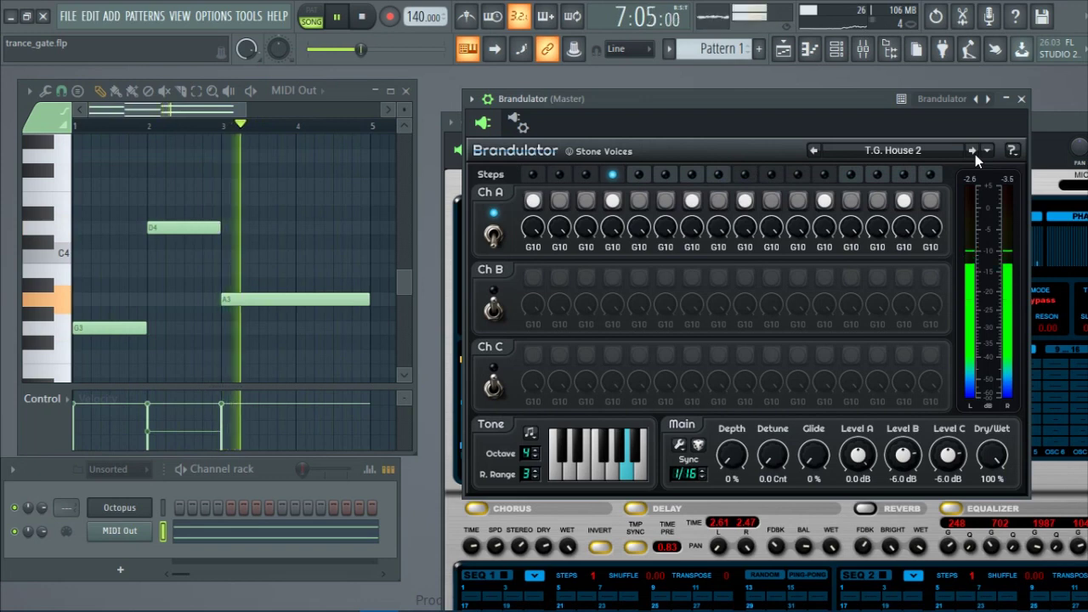
{"action": "left_click", "coordinate": [972, 150]}
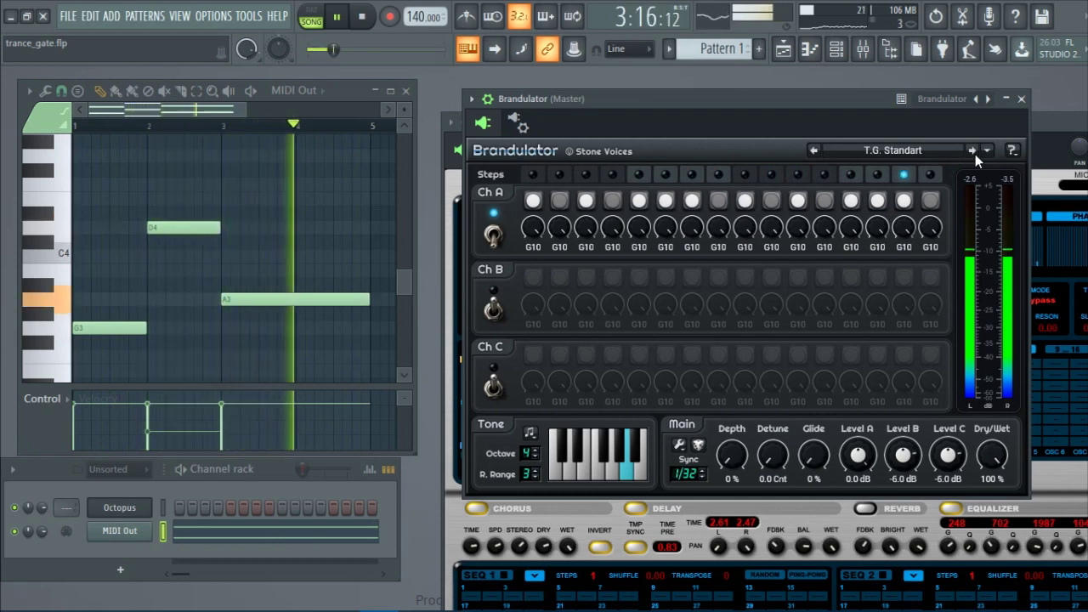
{"action": "left_click", "coordinate": [975, 154]}
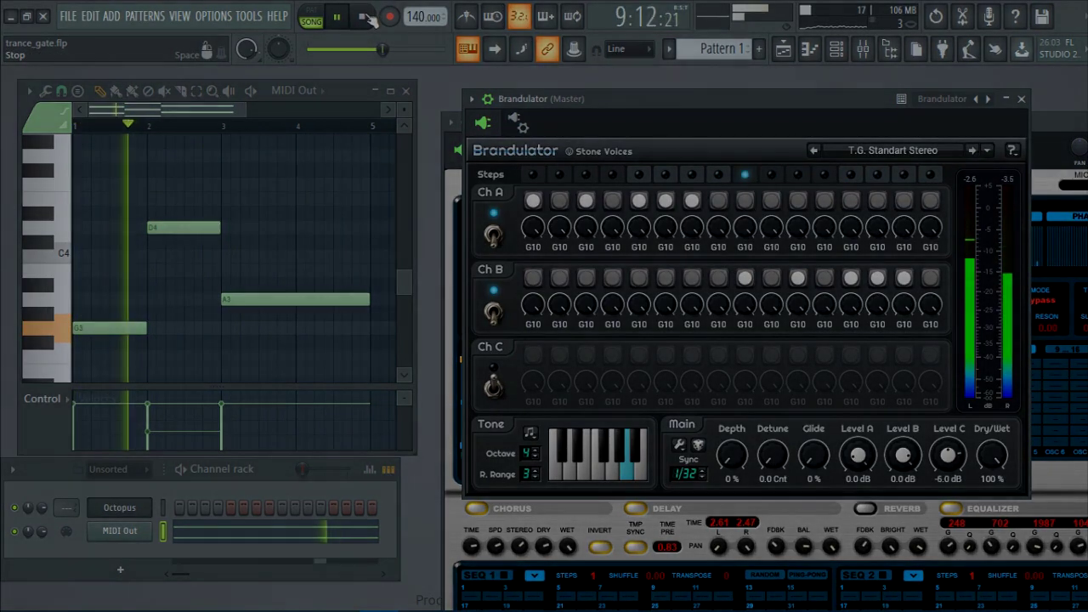
{"action": "left_click", "coordinate": [377, 17]}
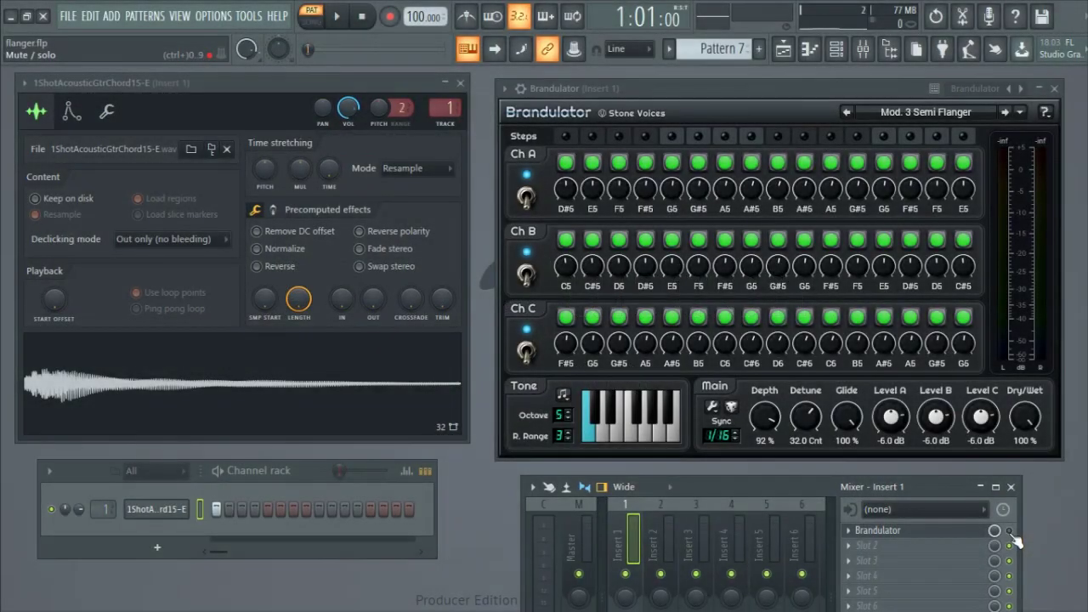
Play the guitar pattern, enable Brandulator on Insert 1, and audition the presets Mod. E-maj-var Flanger, Echoes, Hyper Flanger and Octave Flanger
{"action": "key", "text": "space"}
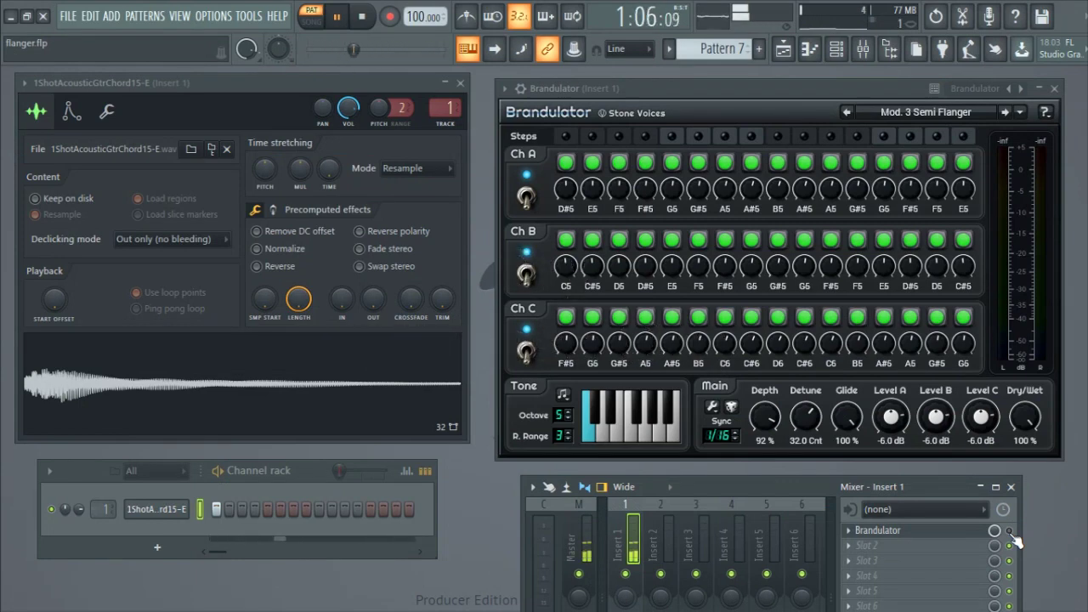
{"action": "left_click", "coordinate": [1011, 532]}
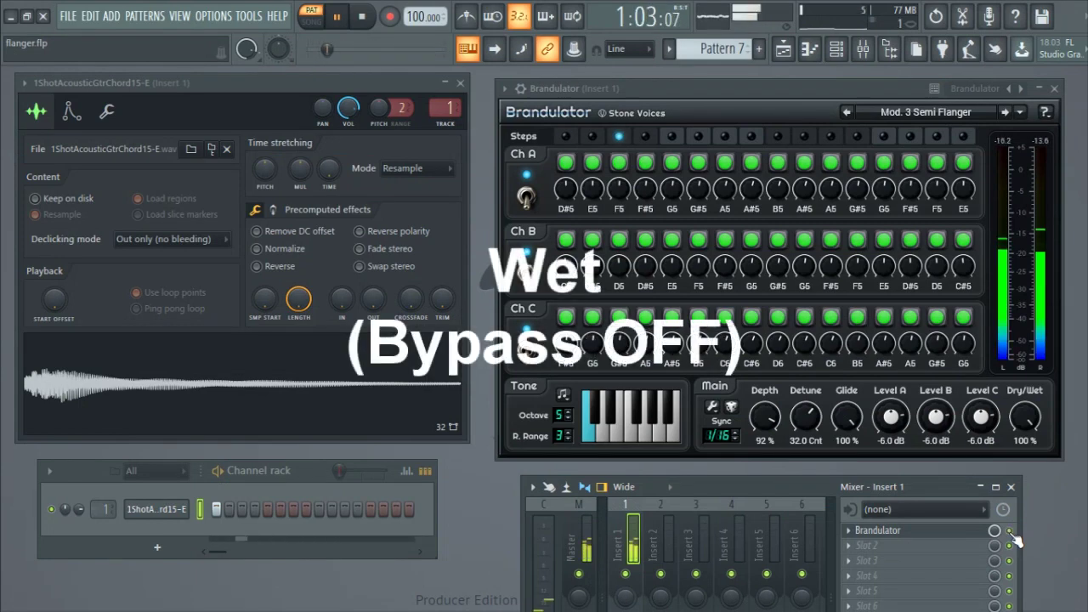
{"action": "left_click", "coordinate": [1009, 113]}
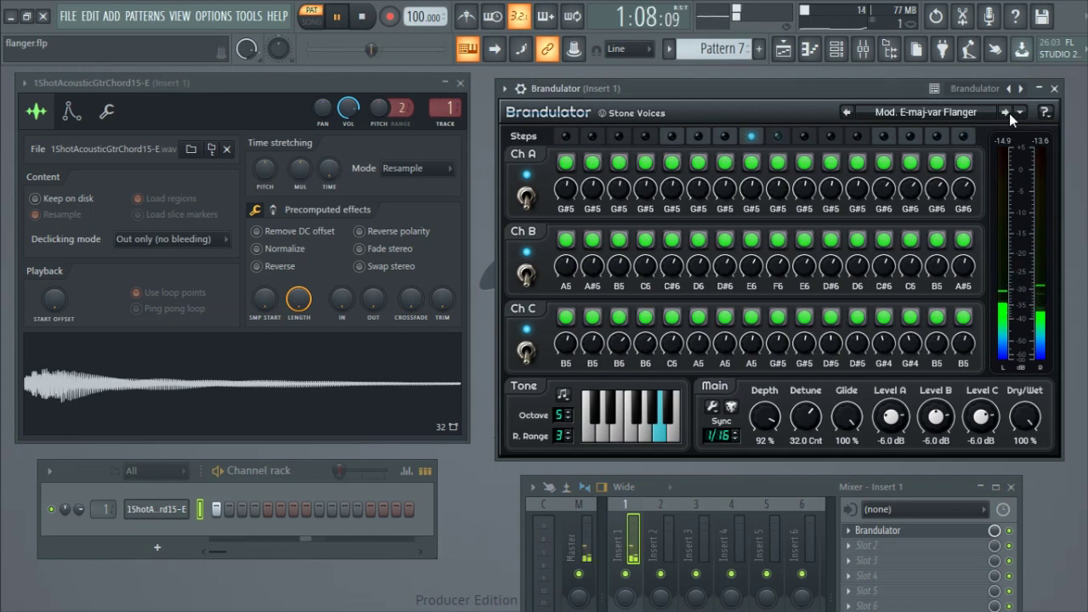
{"action": "left_click", "coordinate": [1009, 114]}
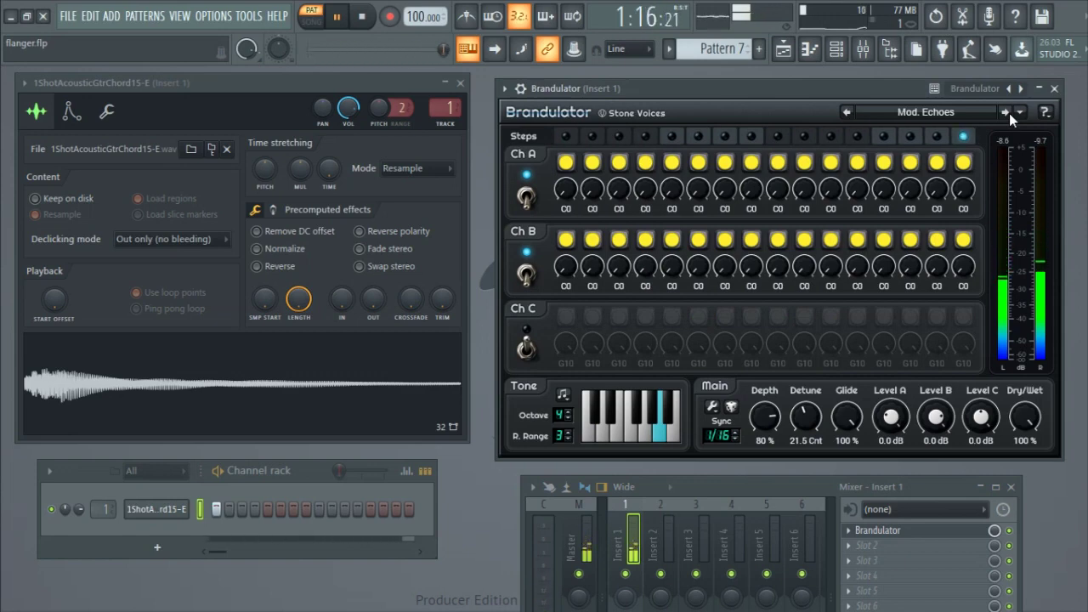
{"action": "left_click", "coordinate": [1009, 113]}
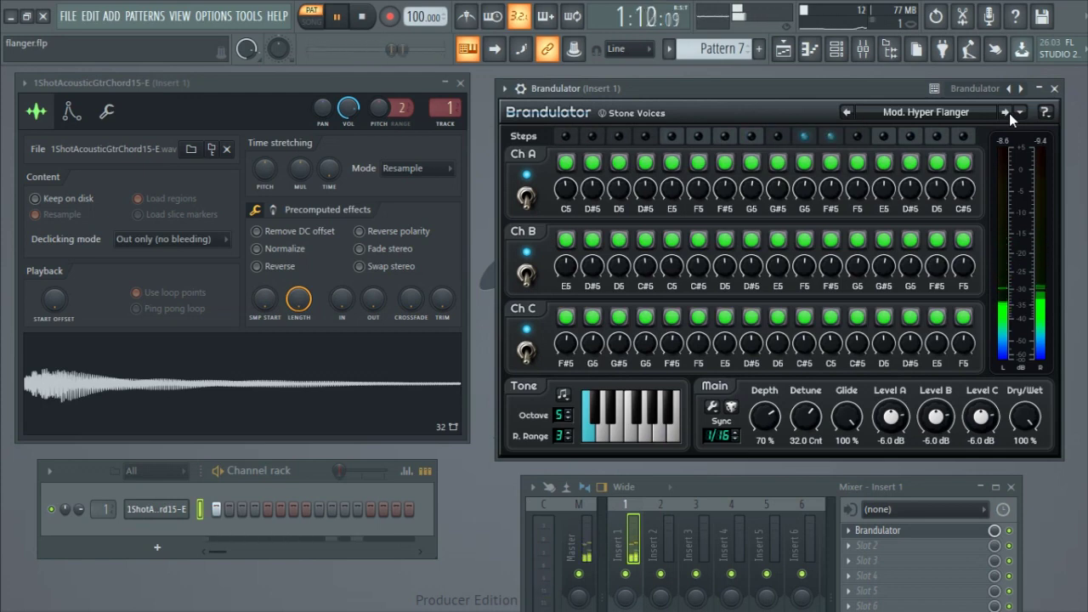
{"action": "left_click", "coordinate": [1009, 113]}
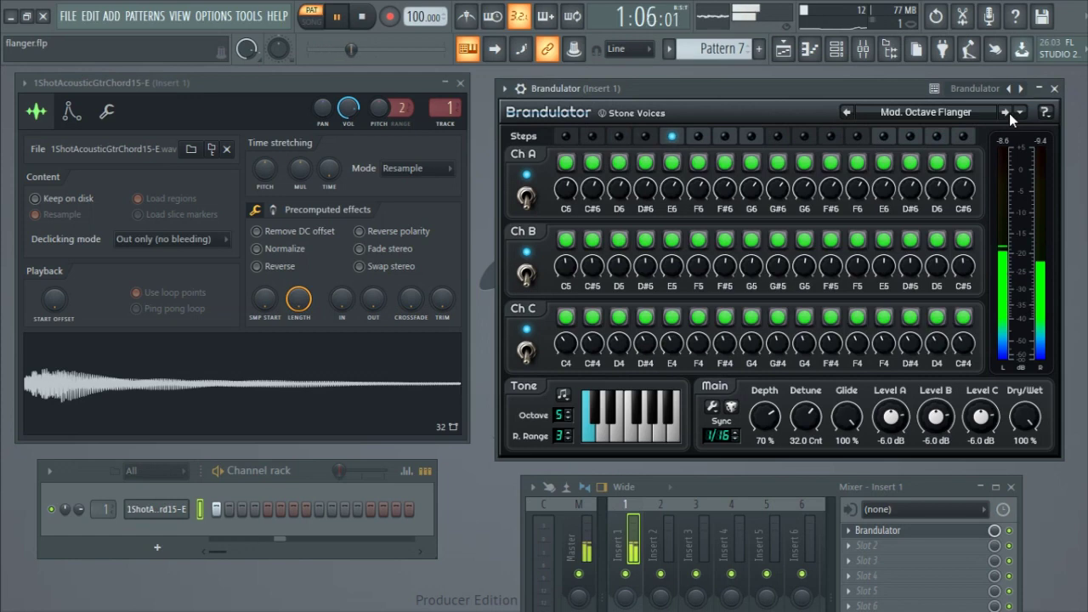
Audition the presets Mod. Stereo Fat Chorus, Stereo Simple Chorus and Stereo Phaser on the guitar pattern, and advance one preset further
{"action": "left_click", "coordinate": [1009, 113]}
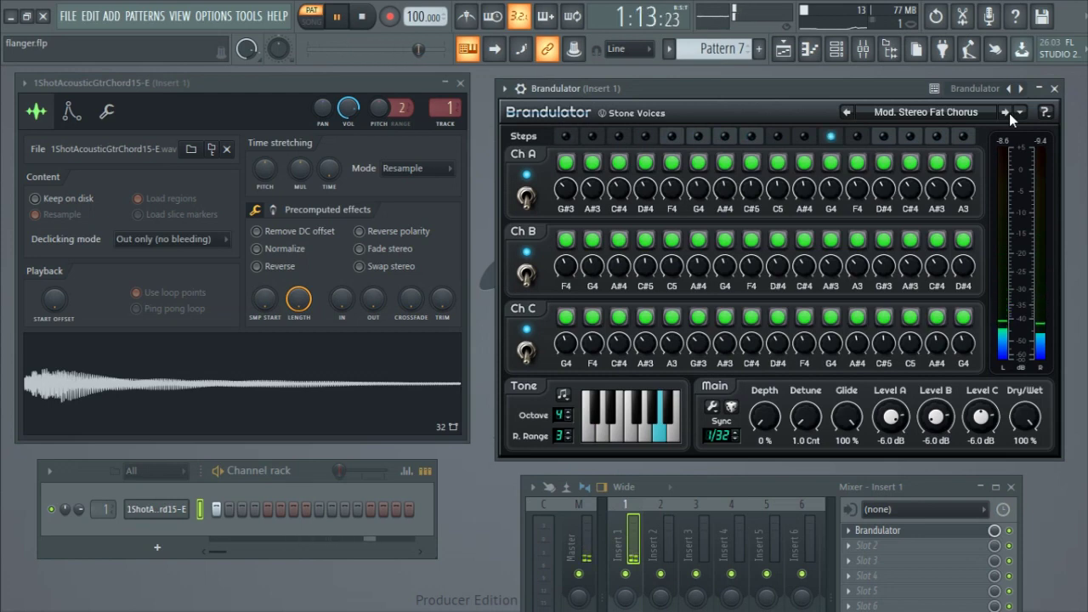
{"action": "left_click", "coordinate": [1009, 114]}
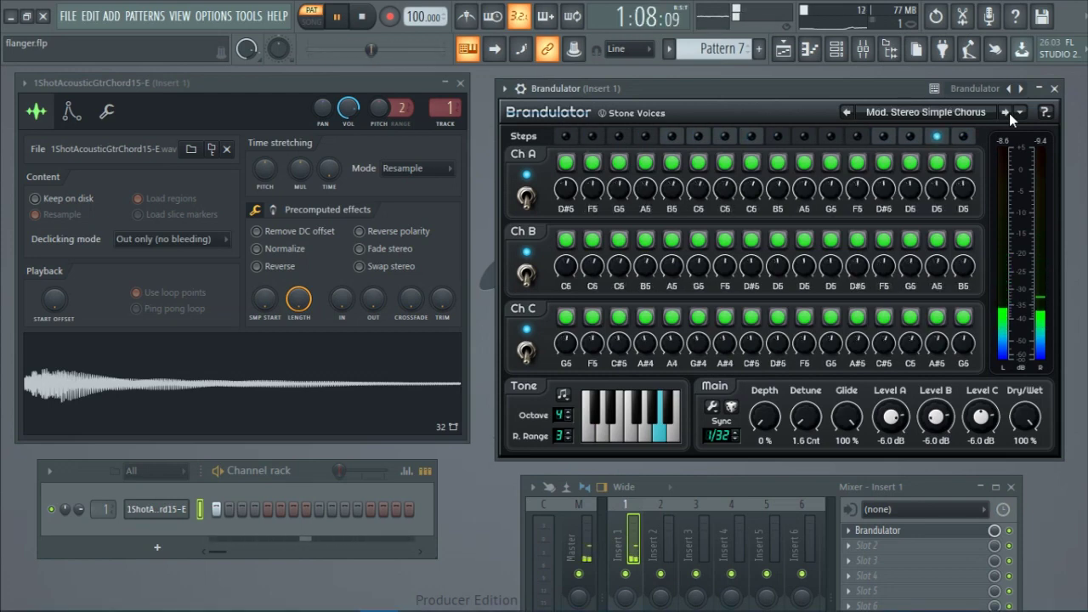
{"action": "left_click", "coordinate": [1009, 113]}
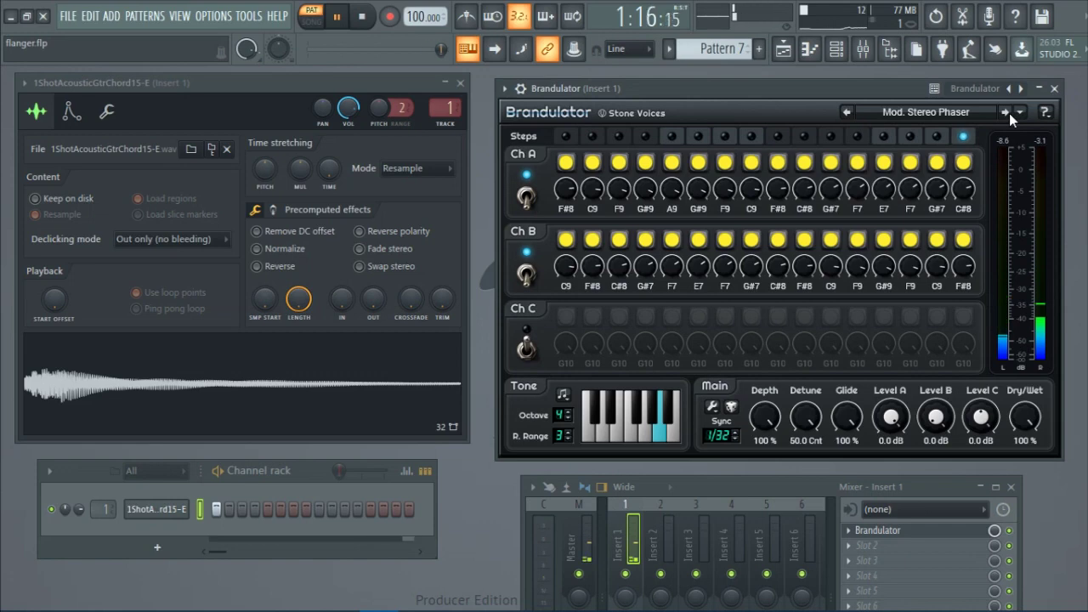
{"action": "left_click", "coordinate": [1009, 113]}
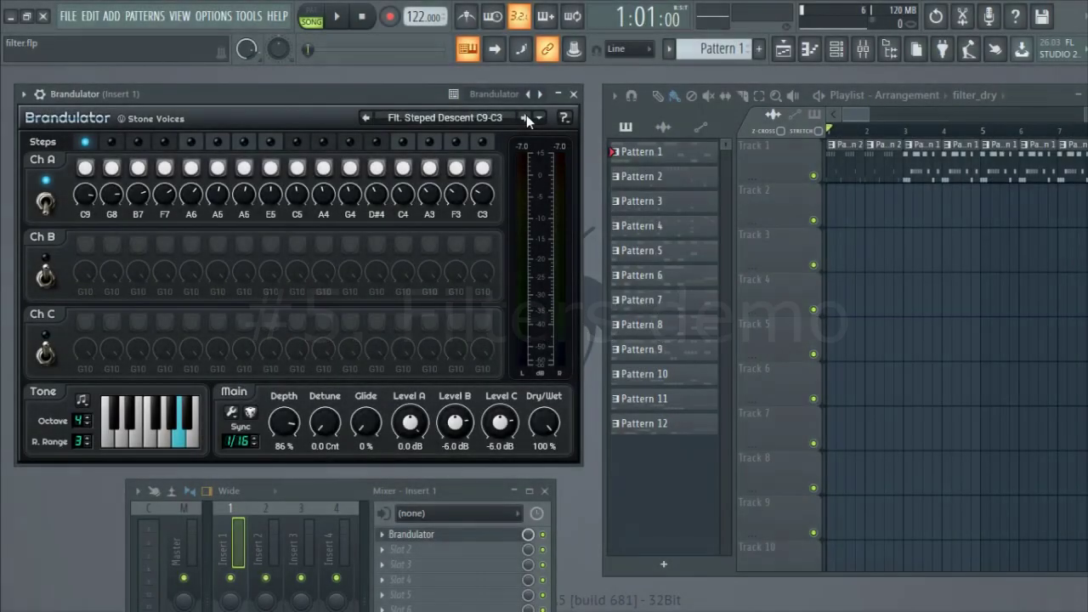
Play the filter song and audition the Brandulator presets Flt. Smooth Raise C9-C3, Stereo Wahwah and E-maj variation
{"action": "key", "text": "space"}
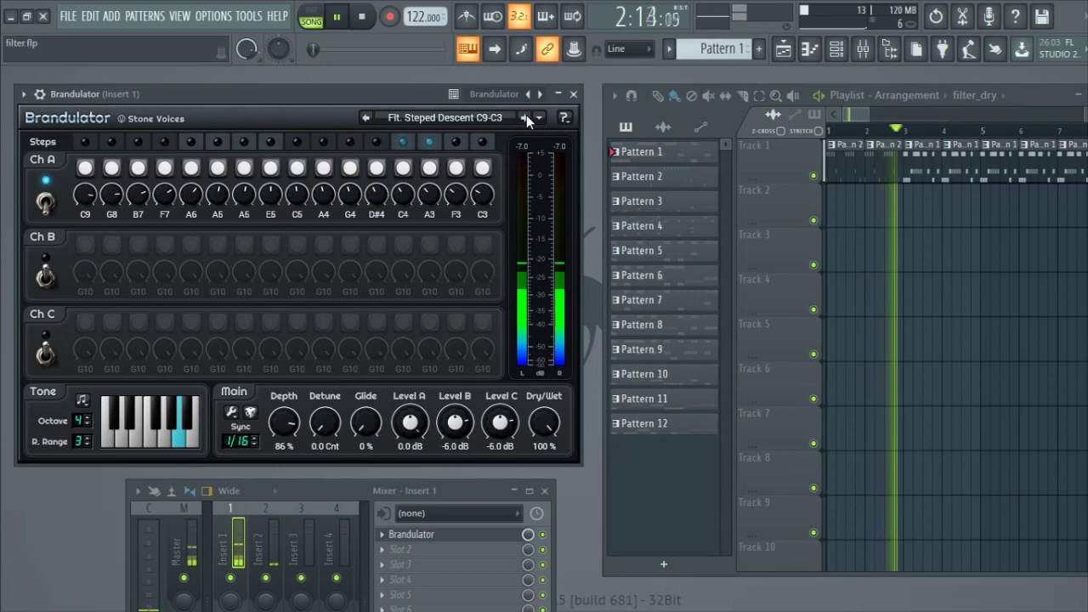
{"action": "left_click", "coordinate": [526, 115]}
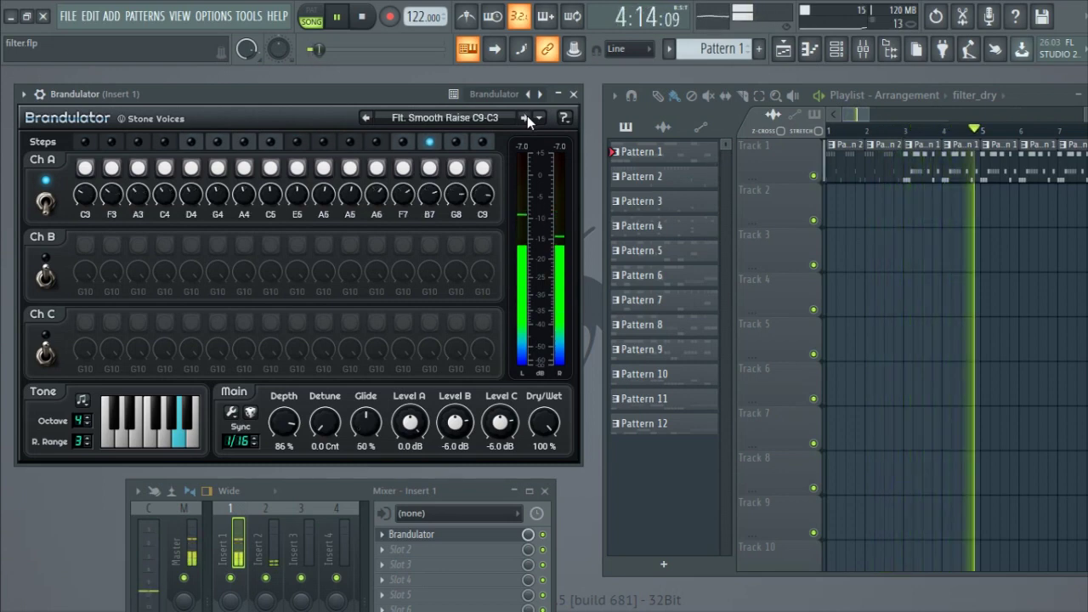
{"action": "left_click", "coordinate": [529, 116]}
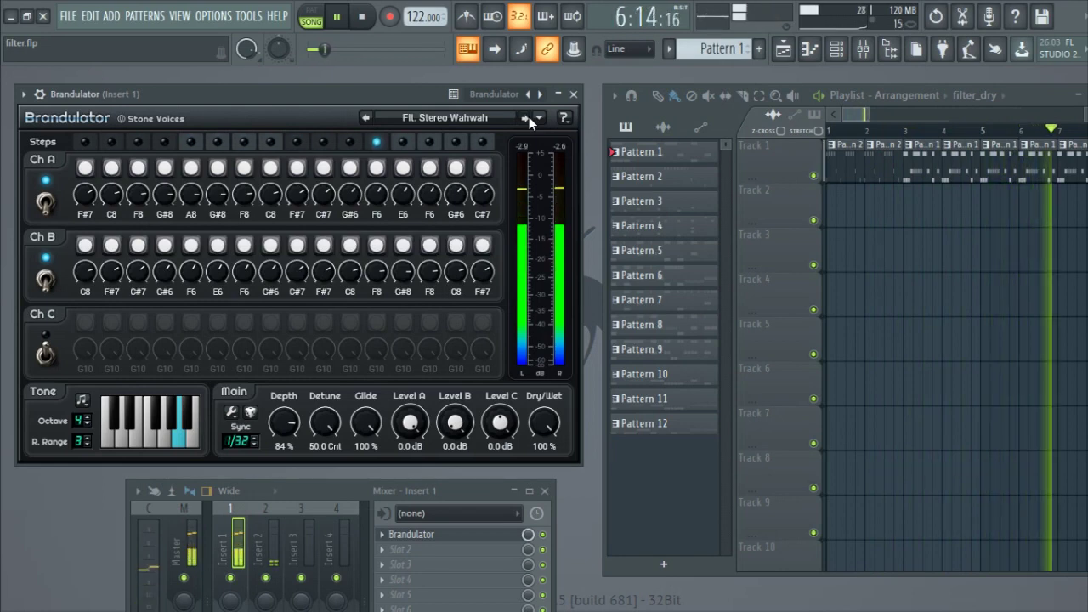
{"action": "left_click", "coordinate": [529, 117]}
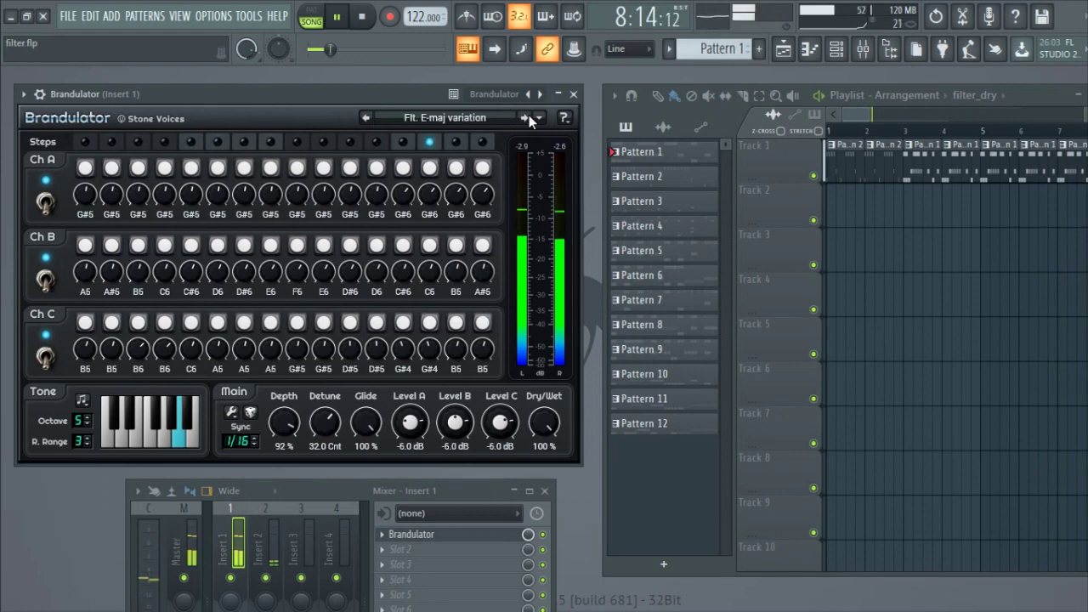
Audition the formant filter presets Flt. Formant 1, 2 and 3 and Formant Scratch 1 and 2, and advance one preset further
{"action": "left_click", "coordinate": [529, 117]}
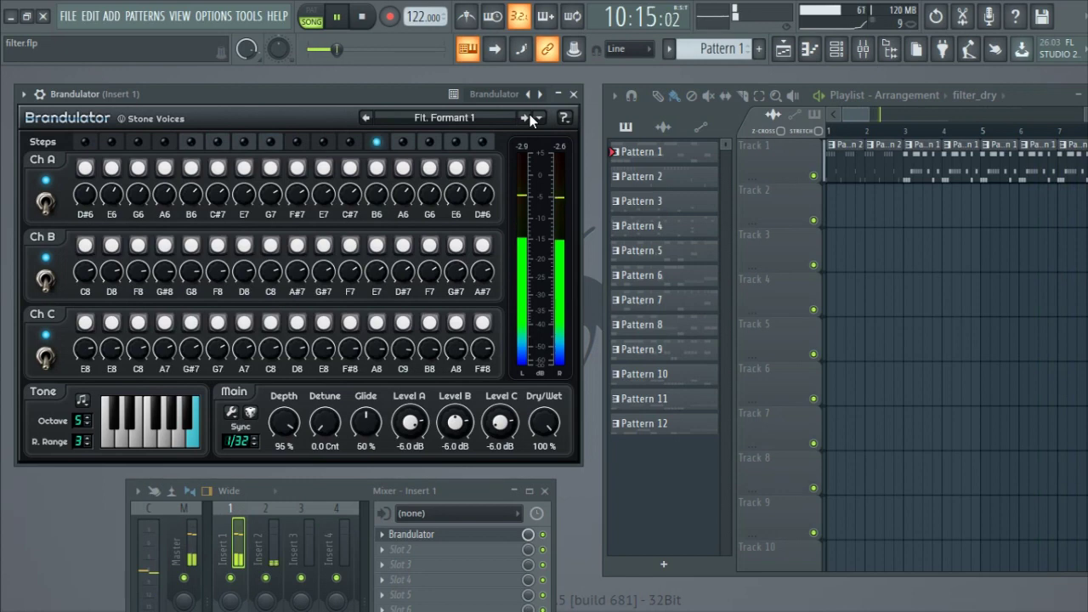
{"action": "left_click", "coordinate": [529, 117]}
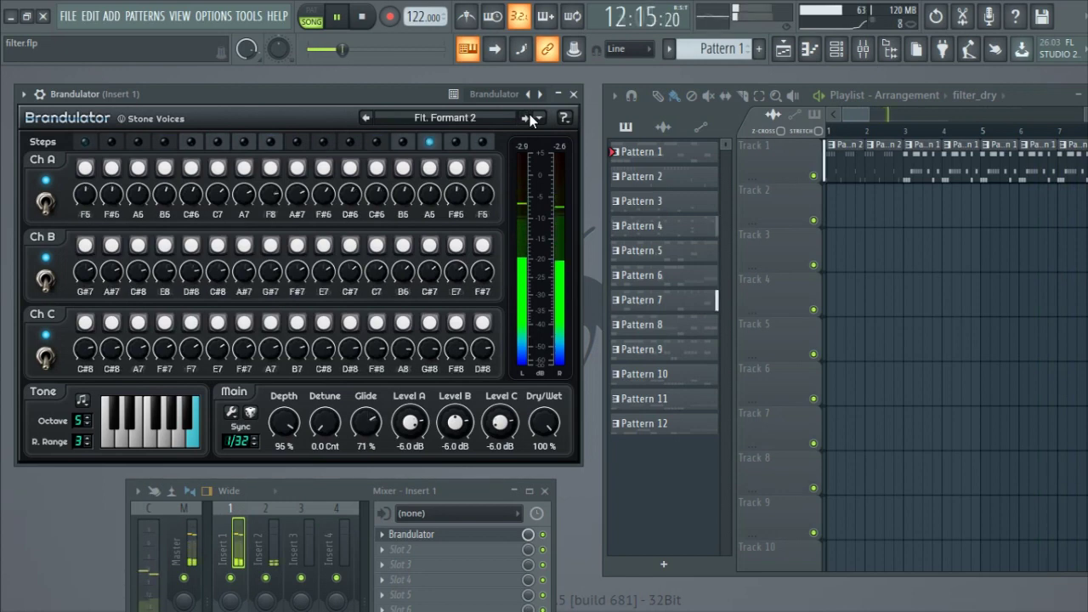
{"action": "left_click", "coordinate": [529, 118]}
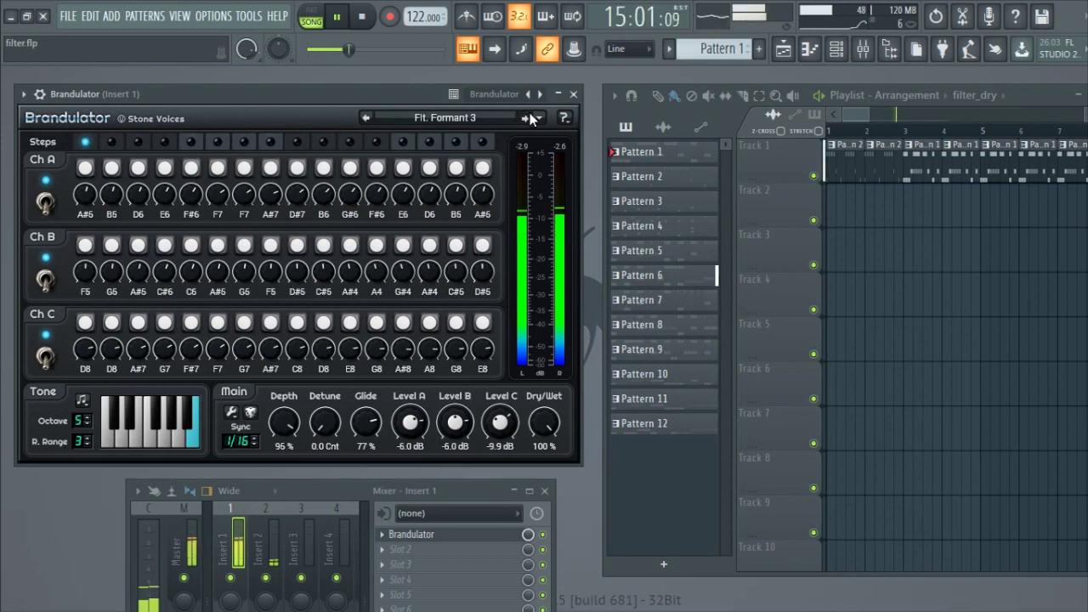
{"action": "left_click", "coordinate": [530, 117]}
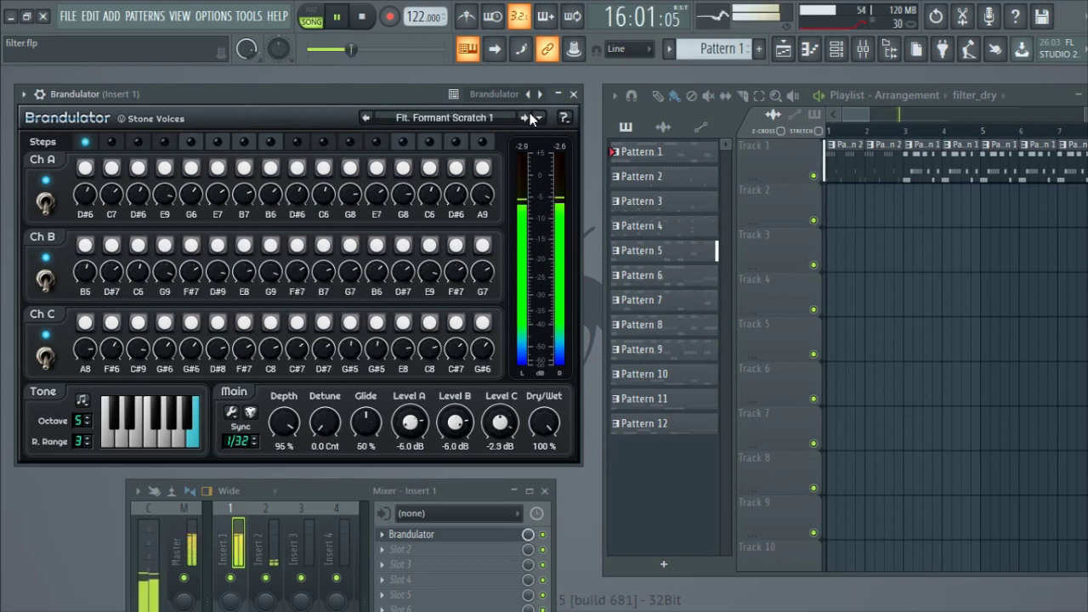
{"action": "left_click", "coordinate": [529, 117]}
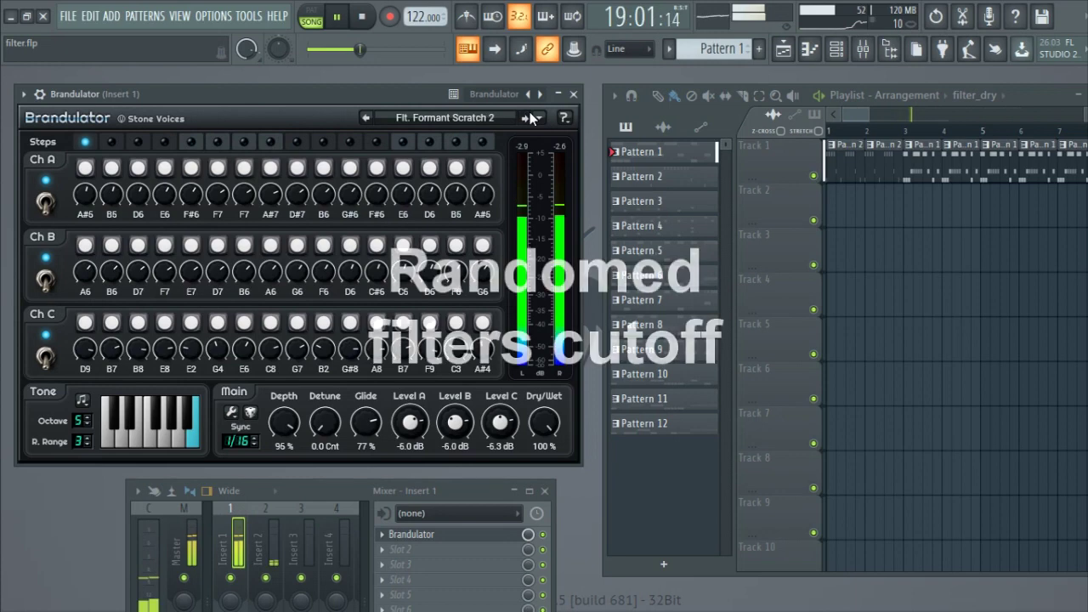
{"action": "left_click", "coordinate": [530, 117]}
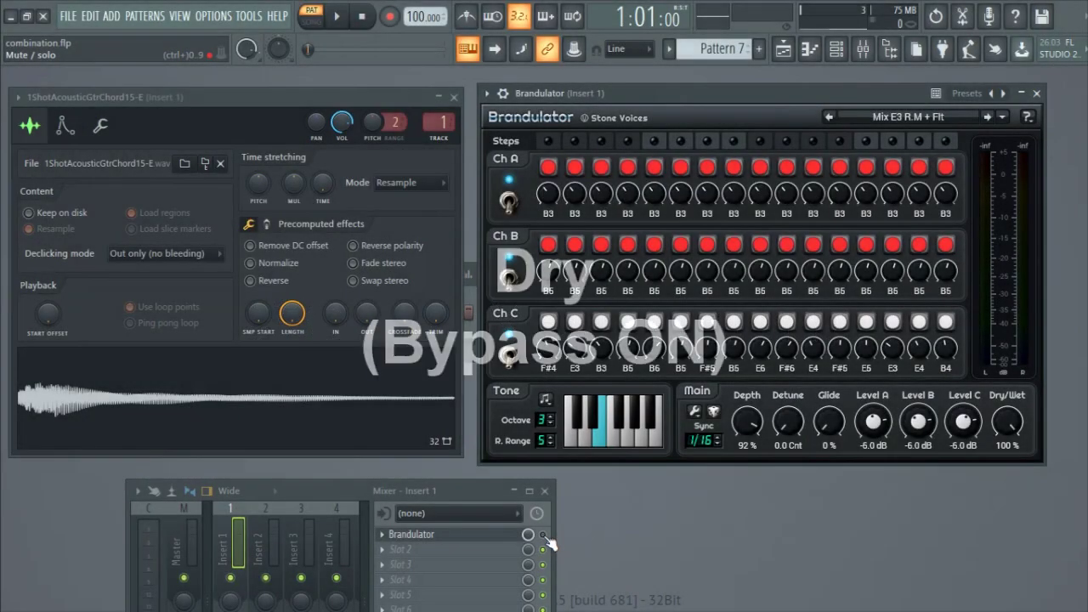
Play the guitar pattern in the combination project, enable Brandulator on Insert 1, and audition the presets Mix E3 Chinese and Mix E3 Phenomen
{"action": "key", "text": "space"}
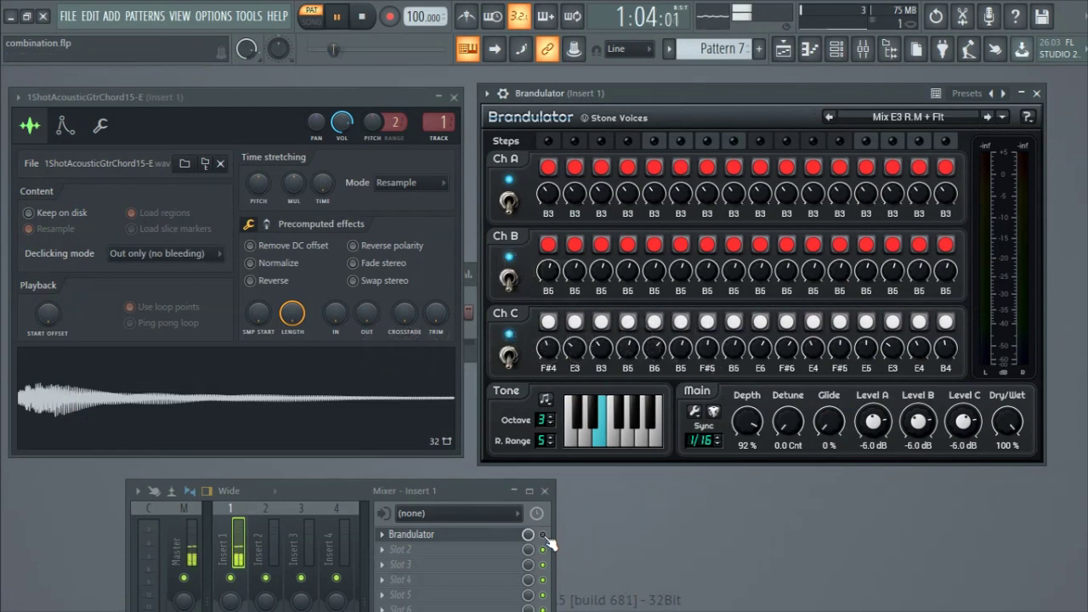
{"action": "left_click", "coordinate": [543, 535]}
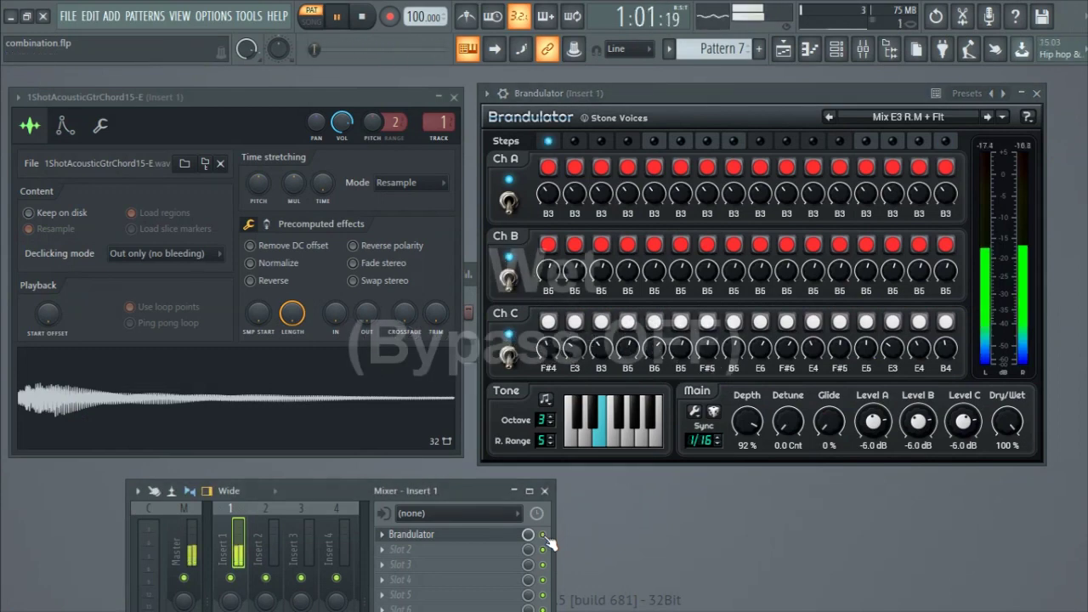
{"action": "left_click", "coordinate": [991, 117]}
{"action": "left_click", "coordinate": [991, 117]}
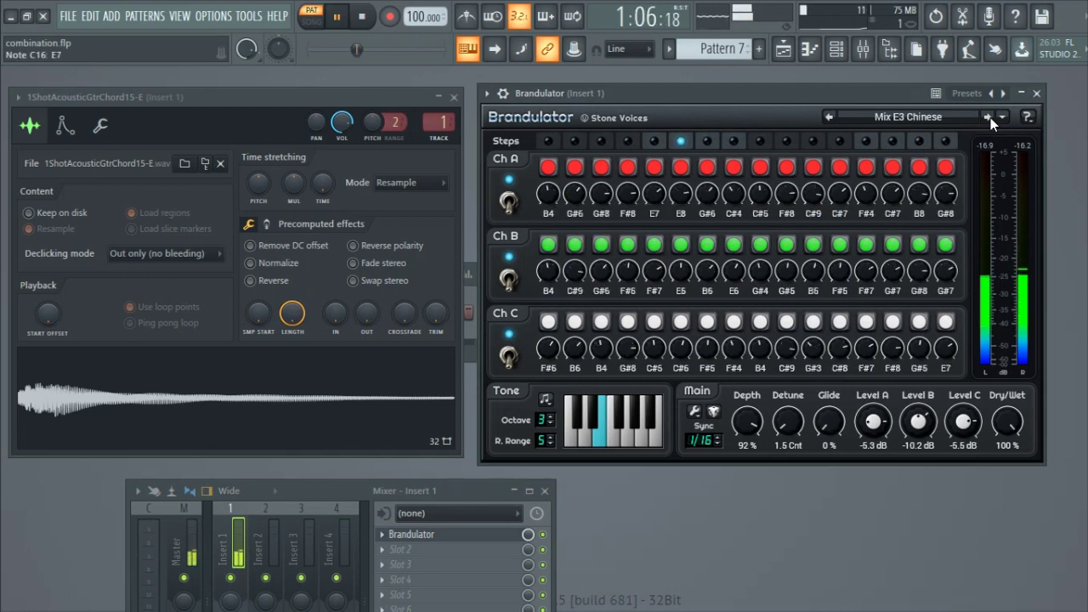
{"action": "left_click", "coordinate": [991, 117]}
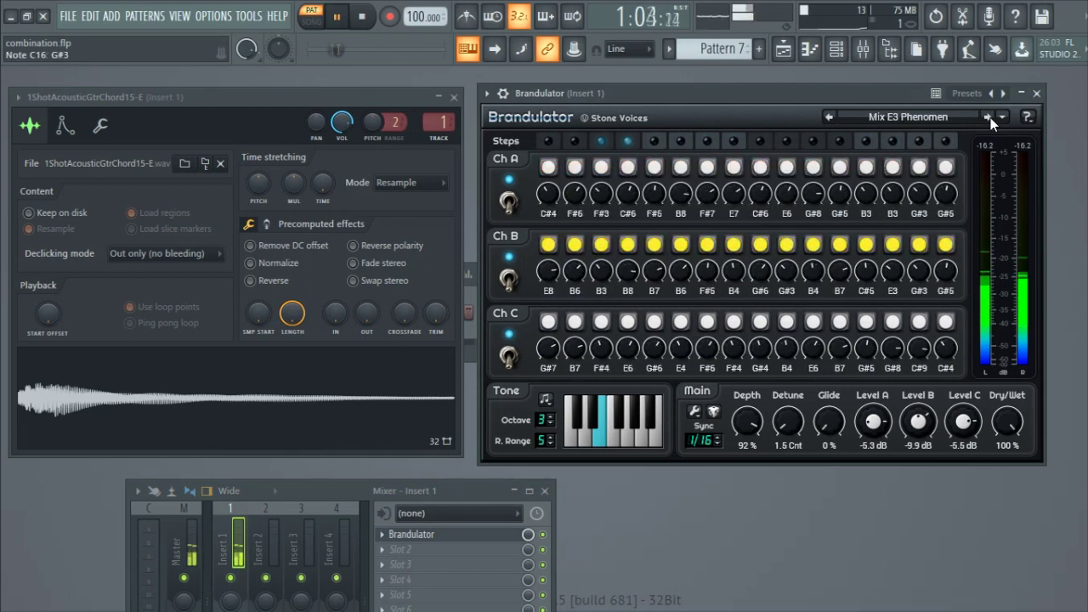
{"action": "left_click", "coordinate": [991, 117]}
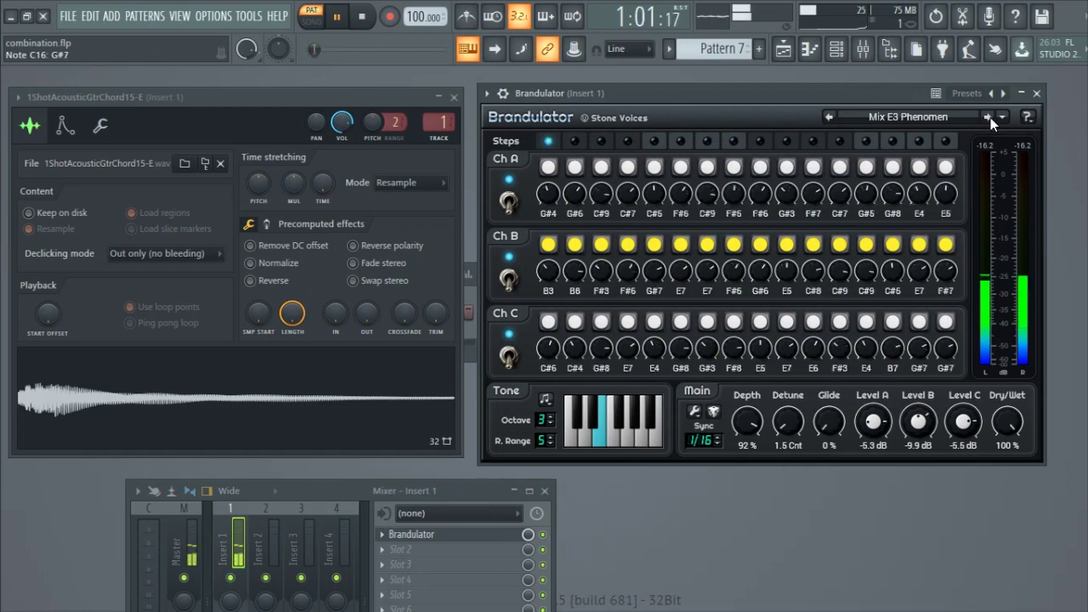
{"action": "left_click", "coordinate": [990, 118]}
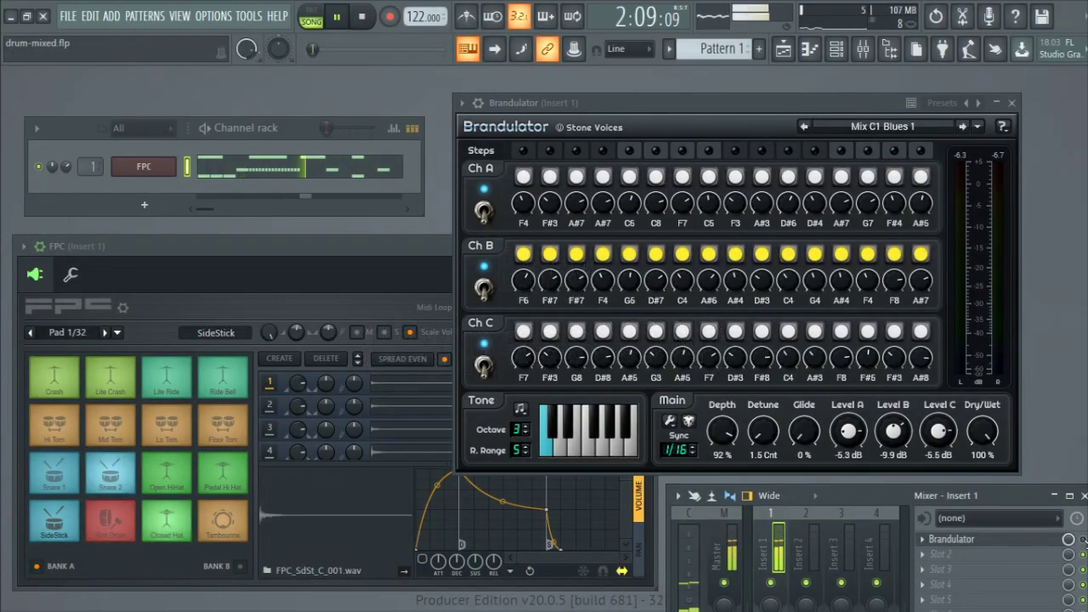
Enable Brandulator on the playing FPC drums and audition the presets Mix C1 Chinese, Mix E3 R.M + Flt, and Mix Drums Looper 1 and 2
{"action": "left_click", "coordinate": [1082, 539]}
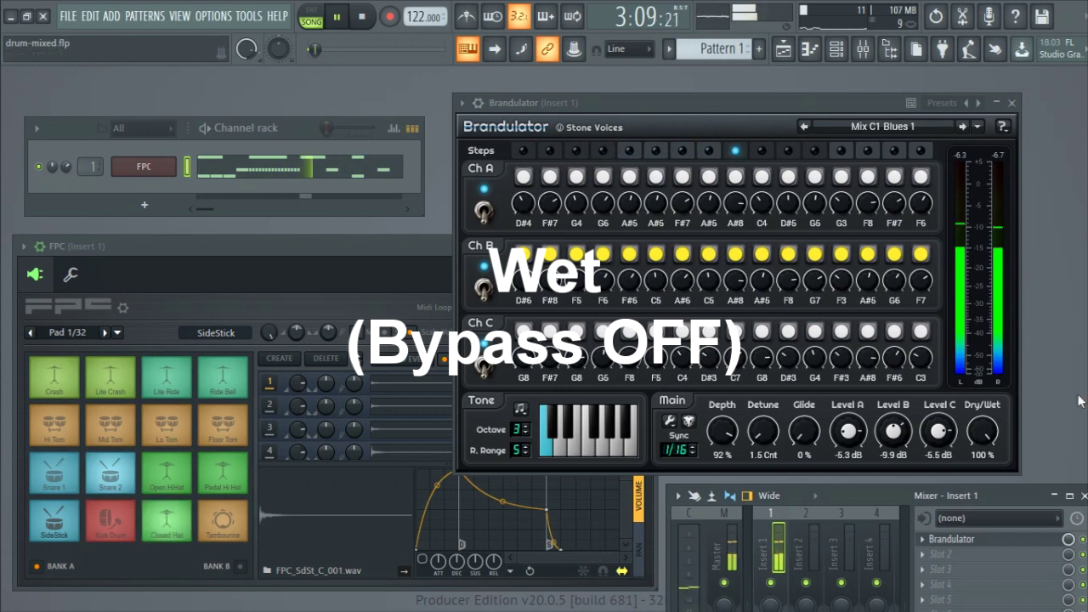
{"action": "left_click", "coordinate": [964, 127]}
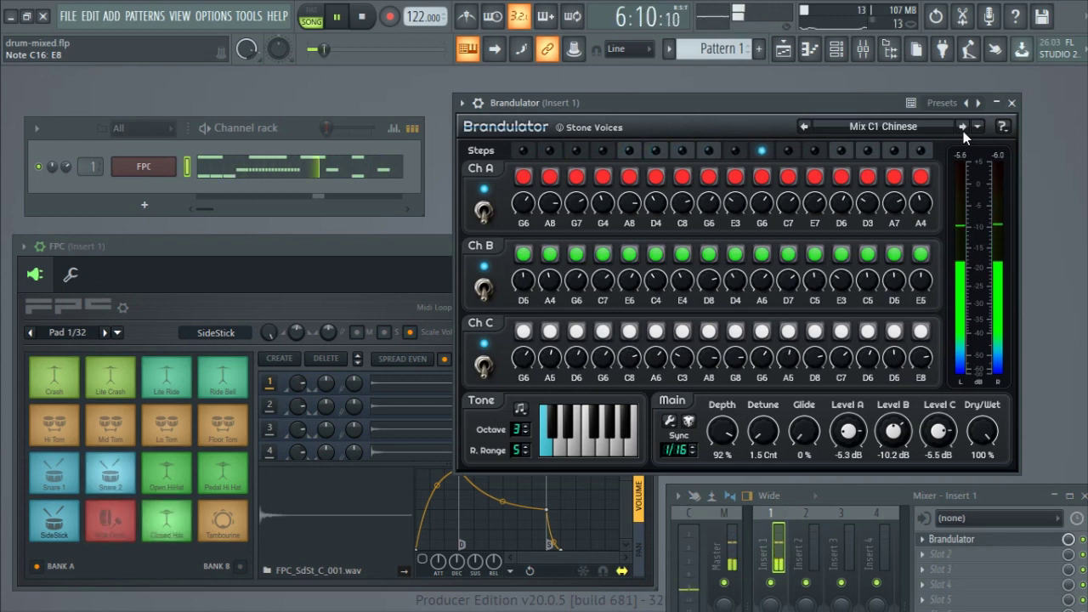
{"action": "left_click", "coordinate": [963, 128]}
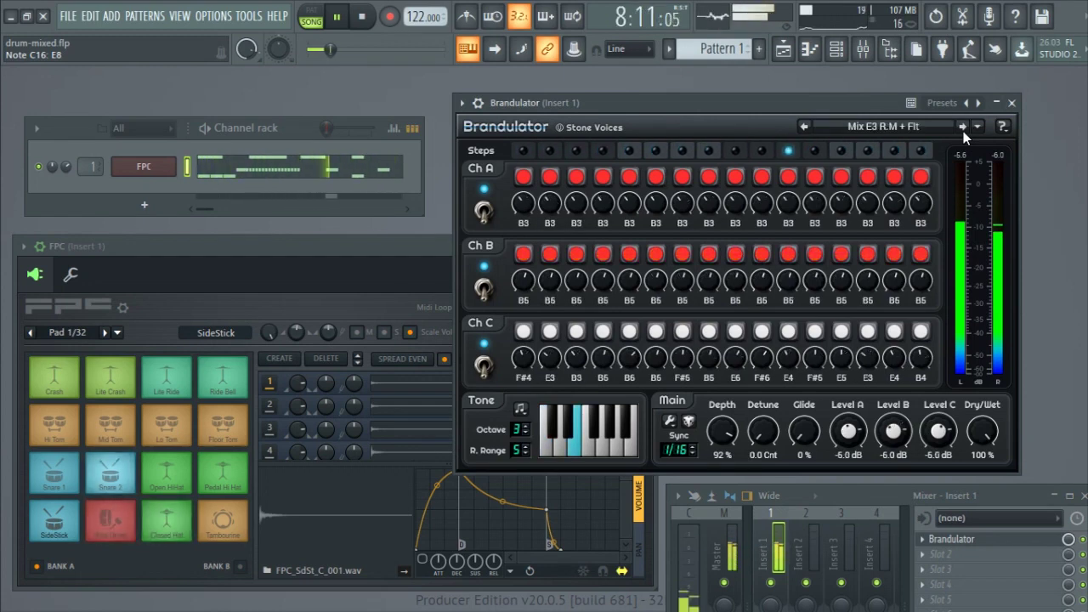
{"action": "left_click", "coordinate": [963, 127]}
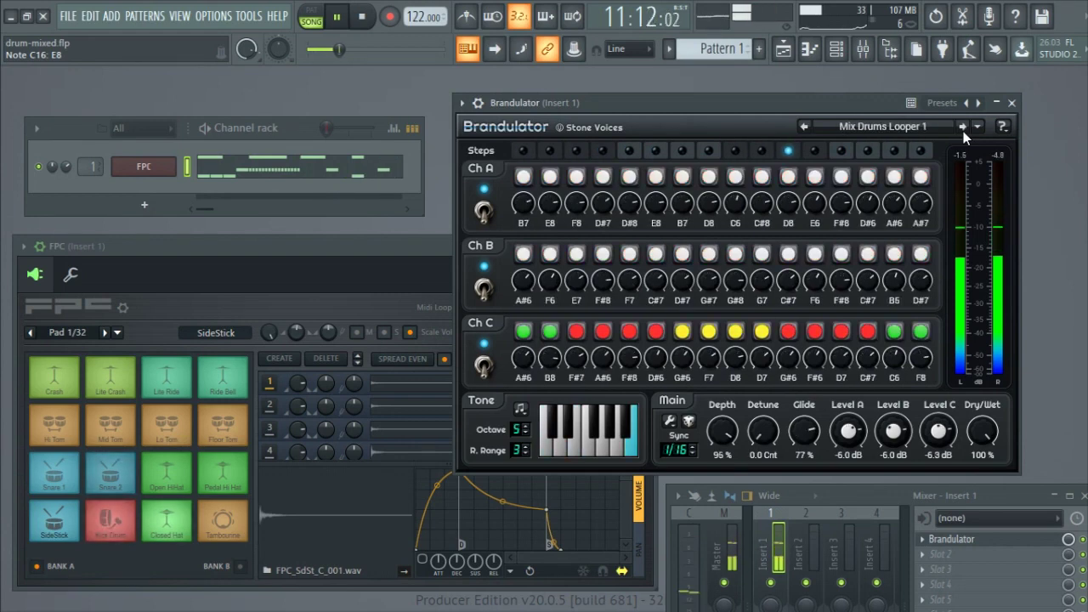
{"action": "left_click", "coordinate": [963, 127]}
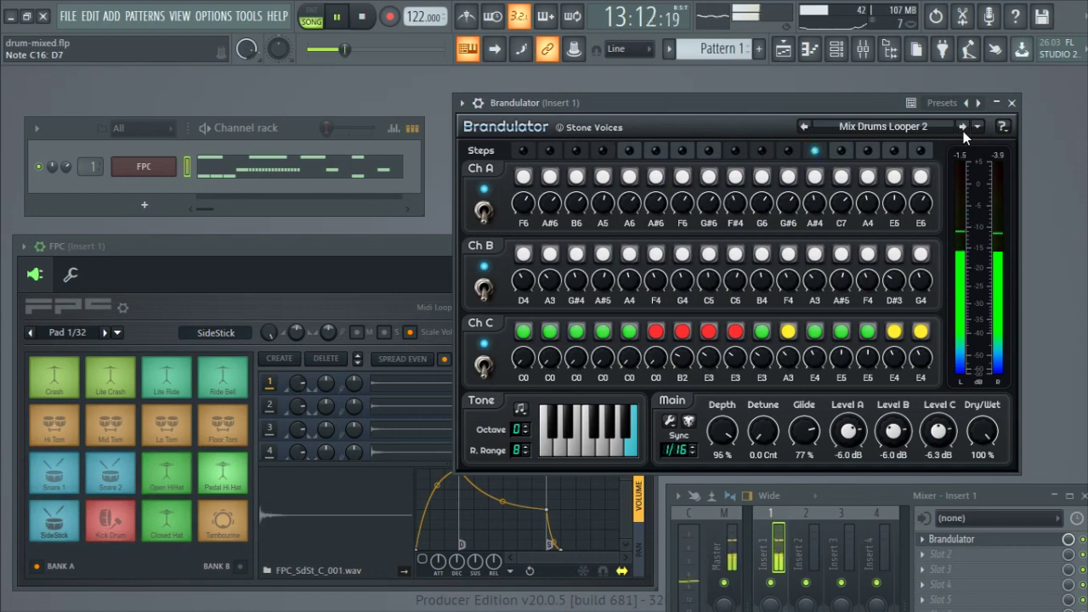